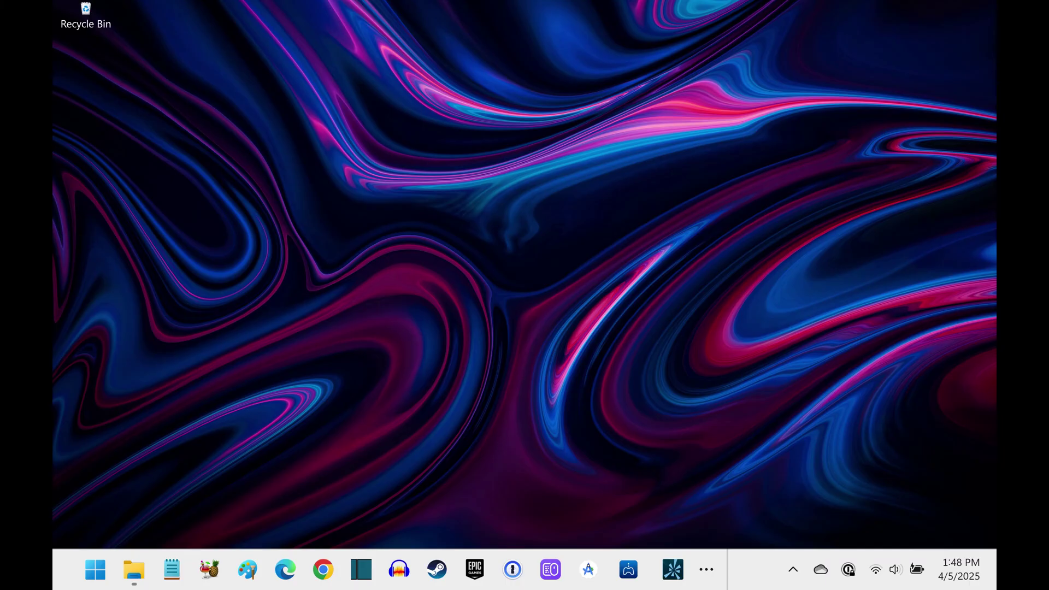
Search the Start menu for 'device manager'
{"action": "key", "text": "super"}
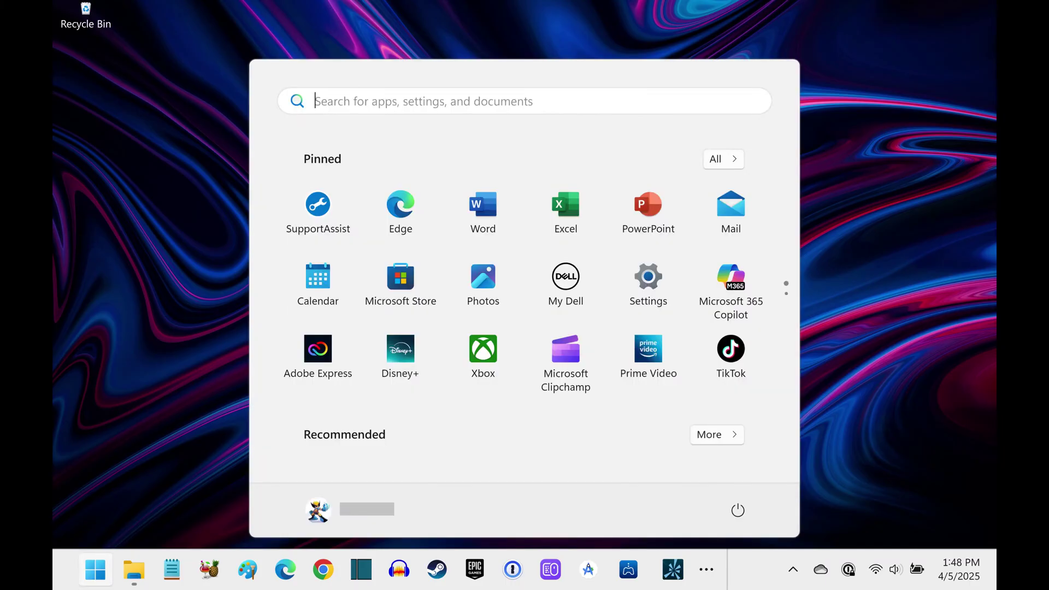
{"action": "type", "text": "device manager"}
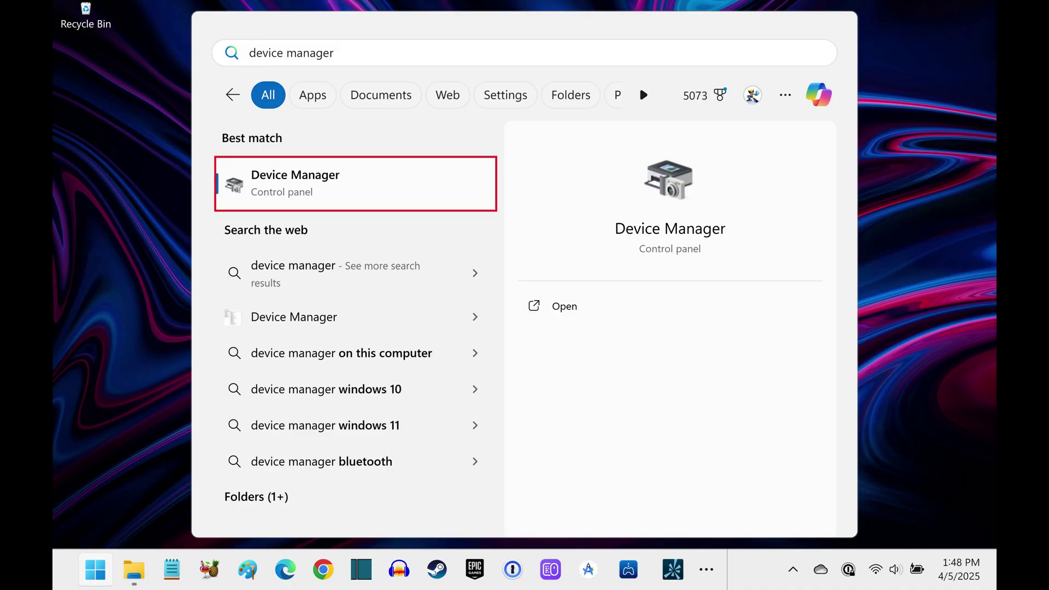
Launch Device Manager and bring up the context menu for Intel(R) Wireless Bluetooth(R) under Bluetooth
{"action": "key", "text": "Return"}
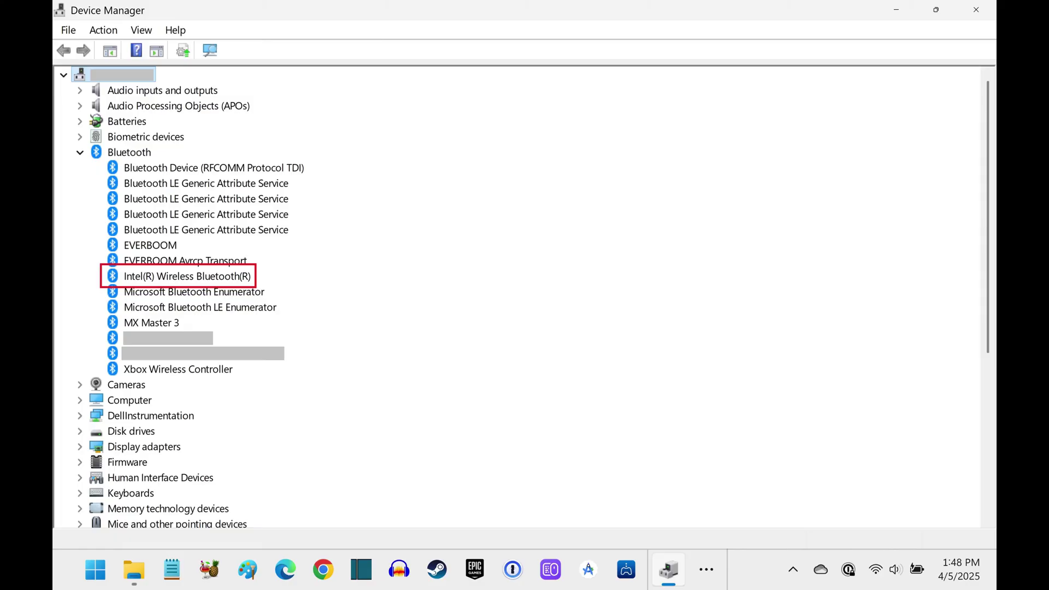
{"action": "right_click", "coordinate": [180, 276]}
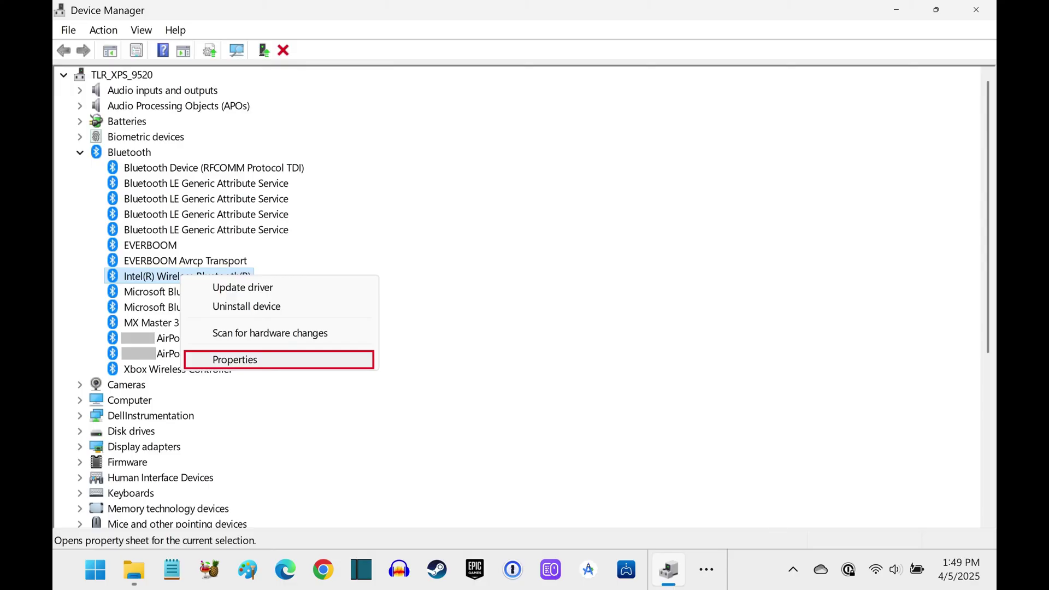
Open the Intel(R) Wireless Bluetooth(R) Properties window
{"action": "key", "text": "Return"}
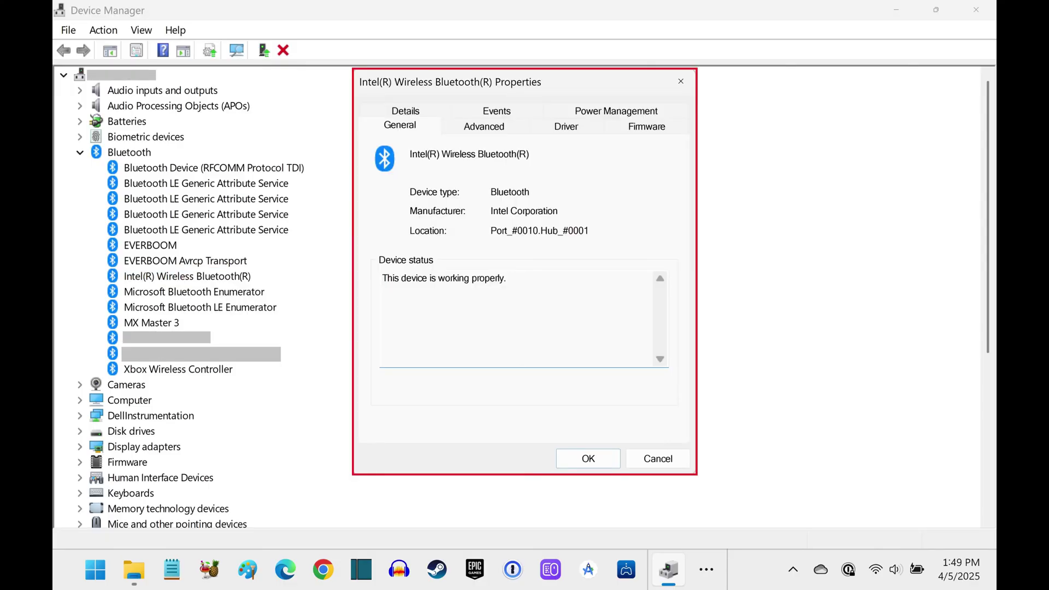